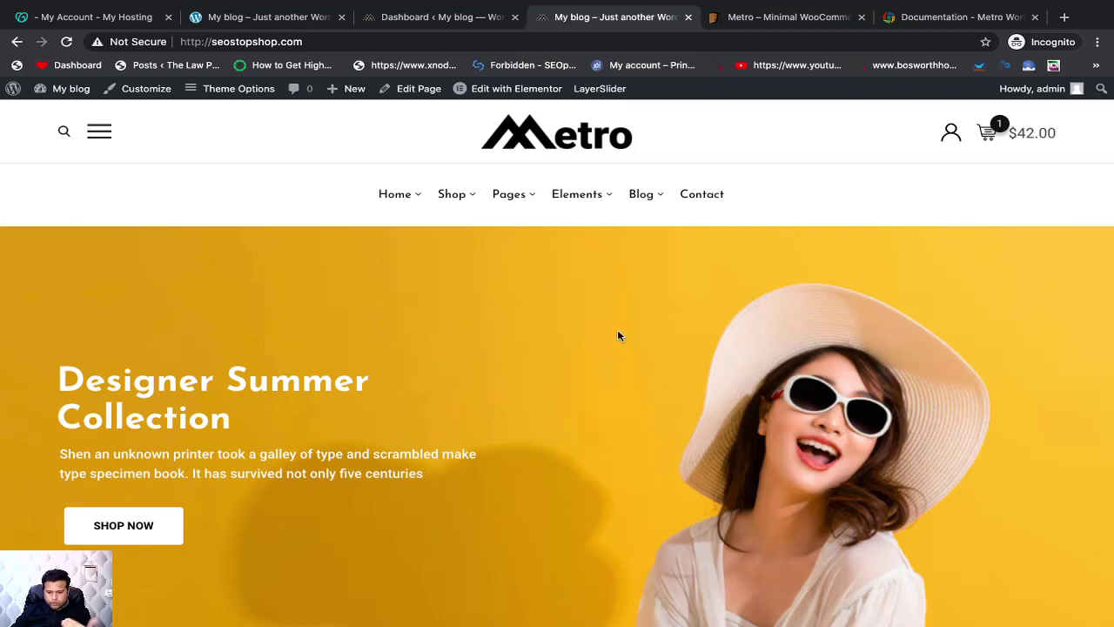
- Look through the Metro storefront homepage, from the hero banner to the product listings and back
scroll(619, 333, "down", 8)
scroll(618, 336, "down", 5)
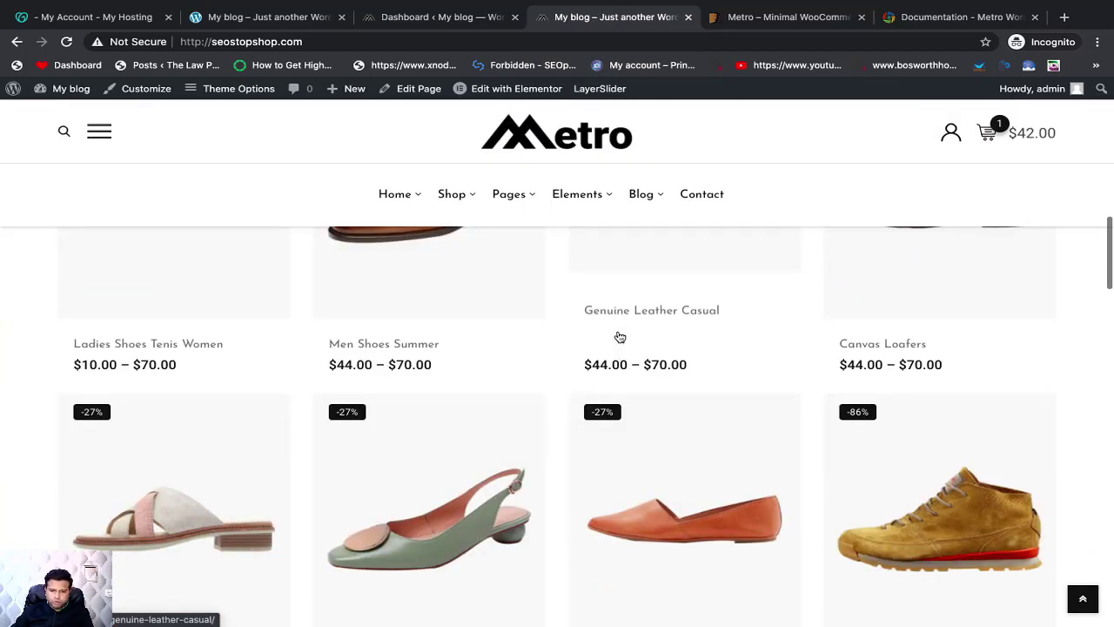
scroll(620, 337, "up", 13)
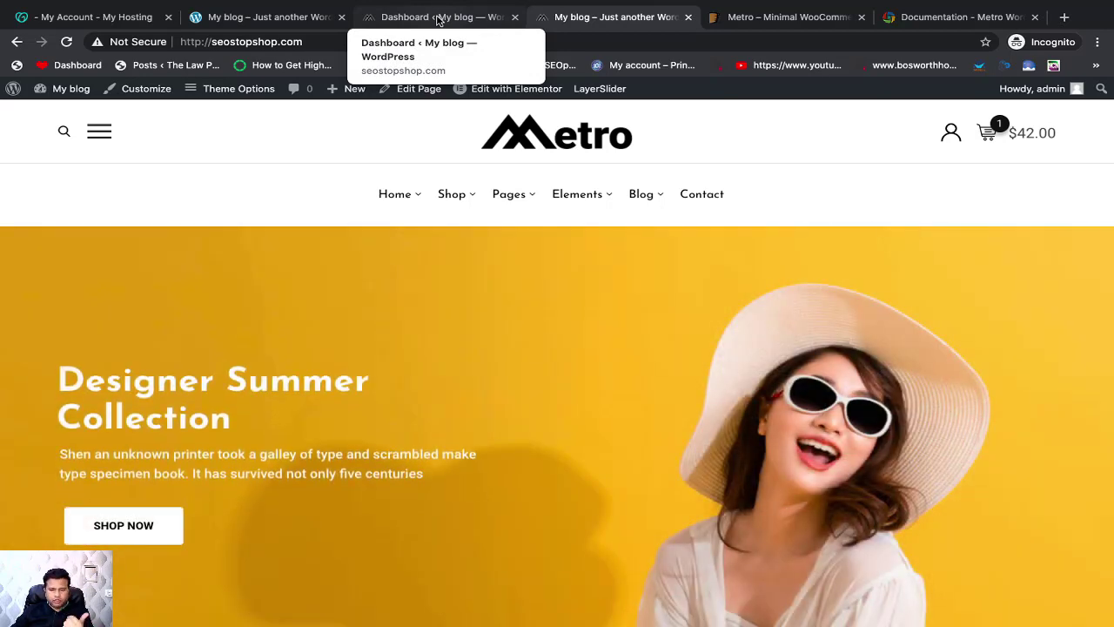
- Open the installed plugins list in the WordPress dashboard and review the site's plugins down to WP SEO Structured Data Schema Pro
left_click(439, 17)
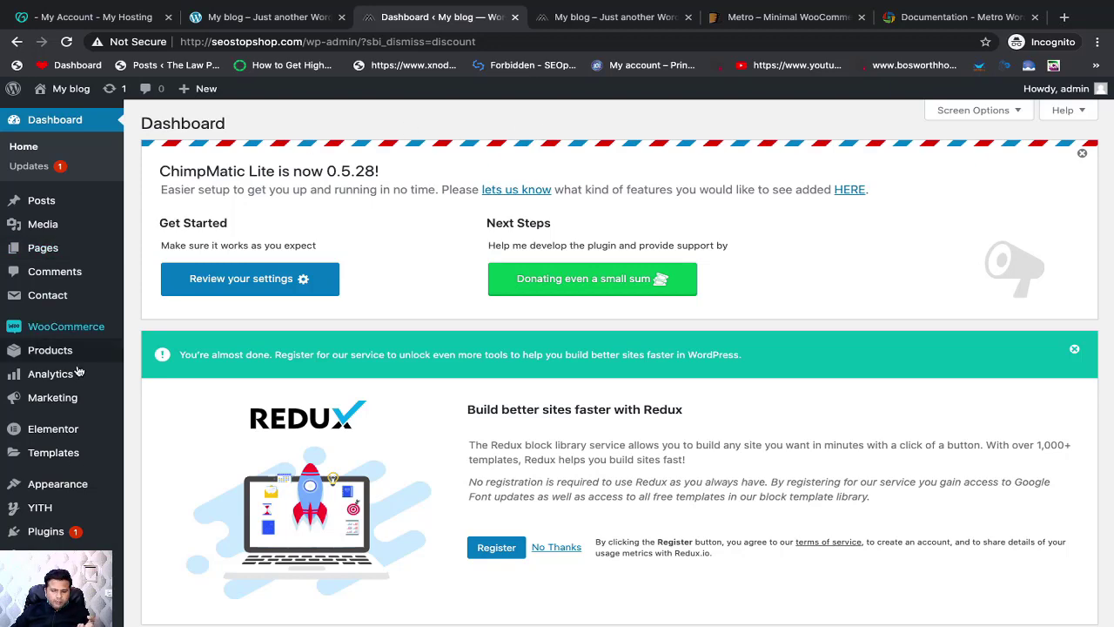
scroll(64, 503, "down", 1)
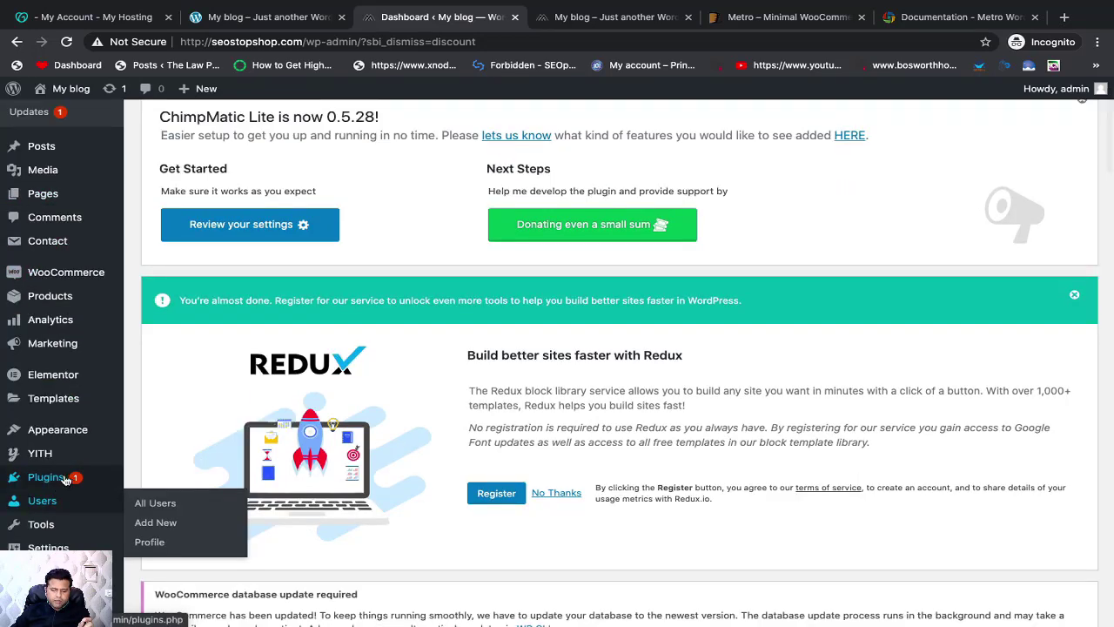
left_click(67, 483)
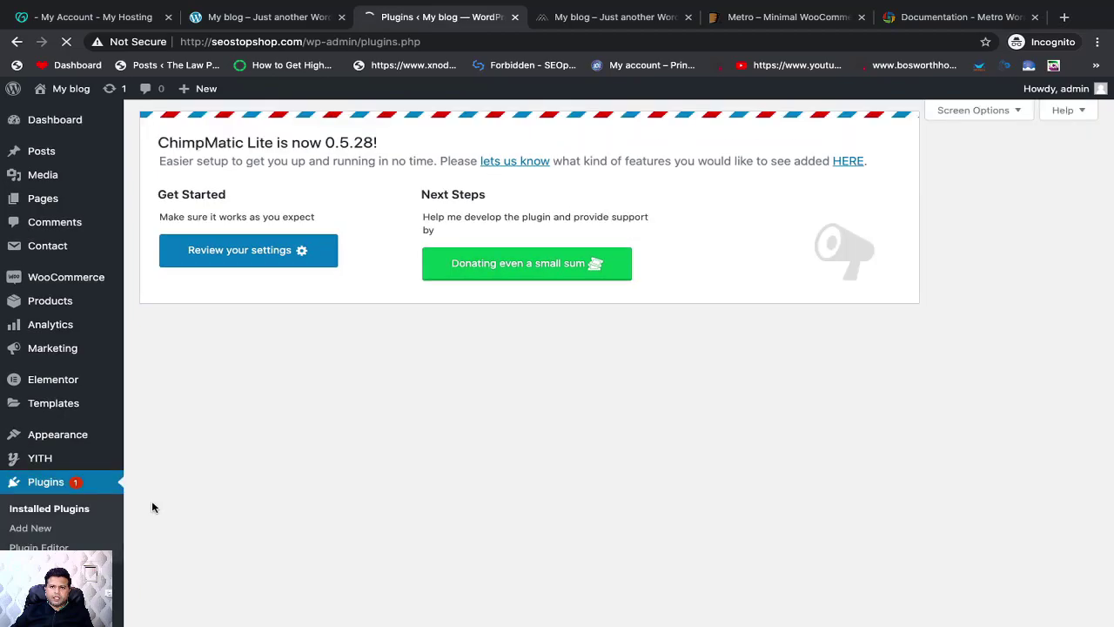
scroll(369, 432, "down", 2)
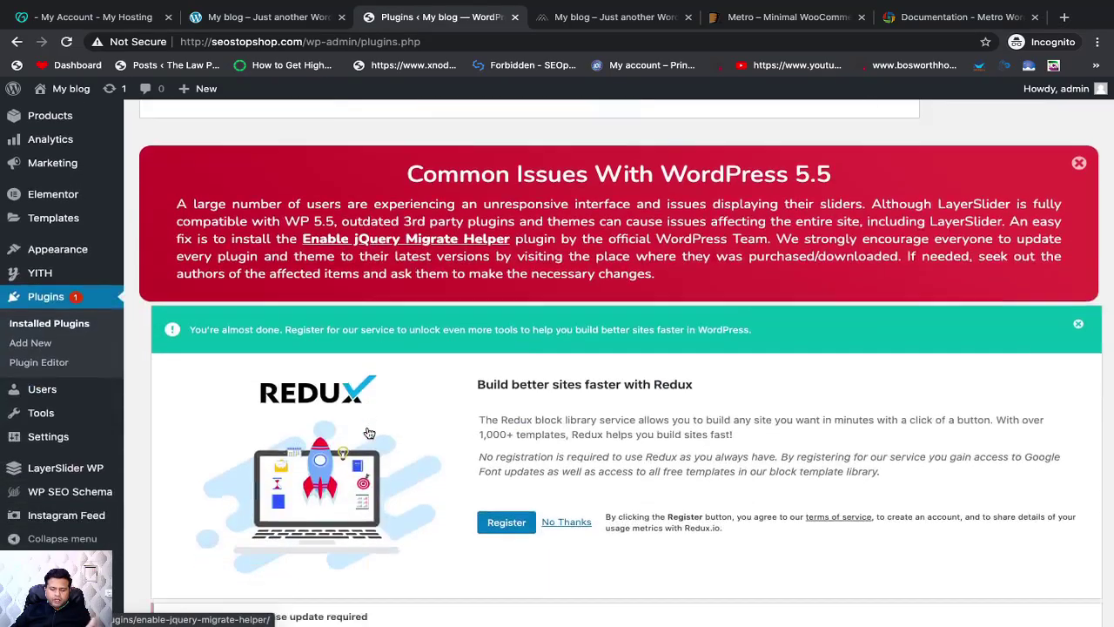
scroll(369, 433, "down", 8)
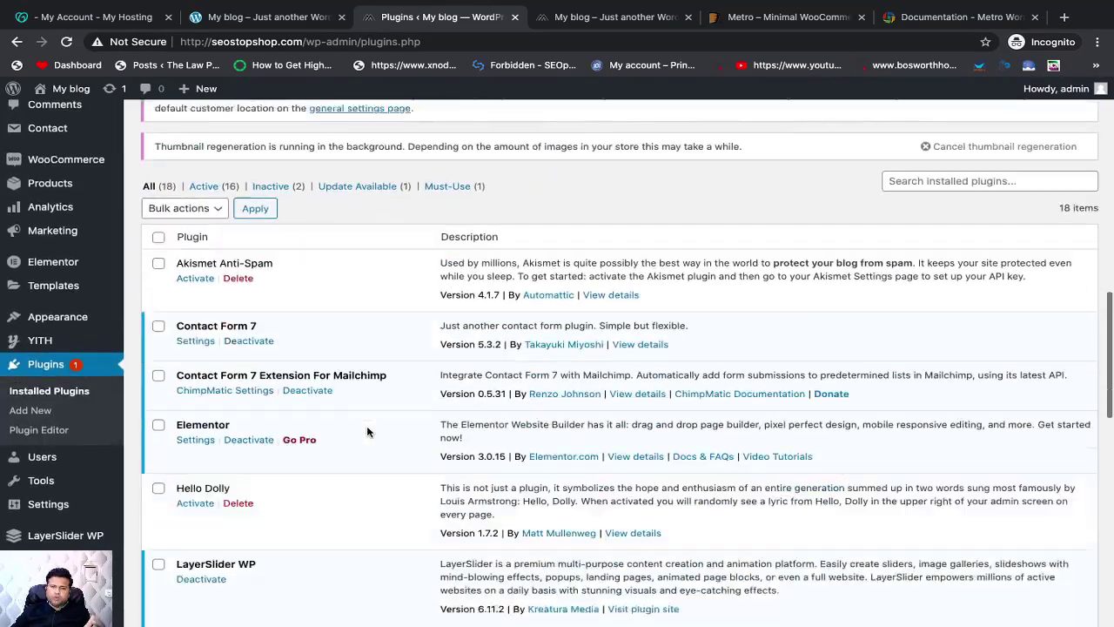
scroll(368, 432, "down", 6)
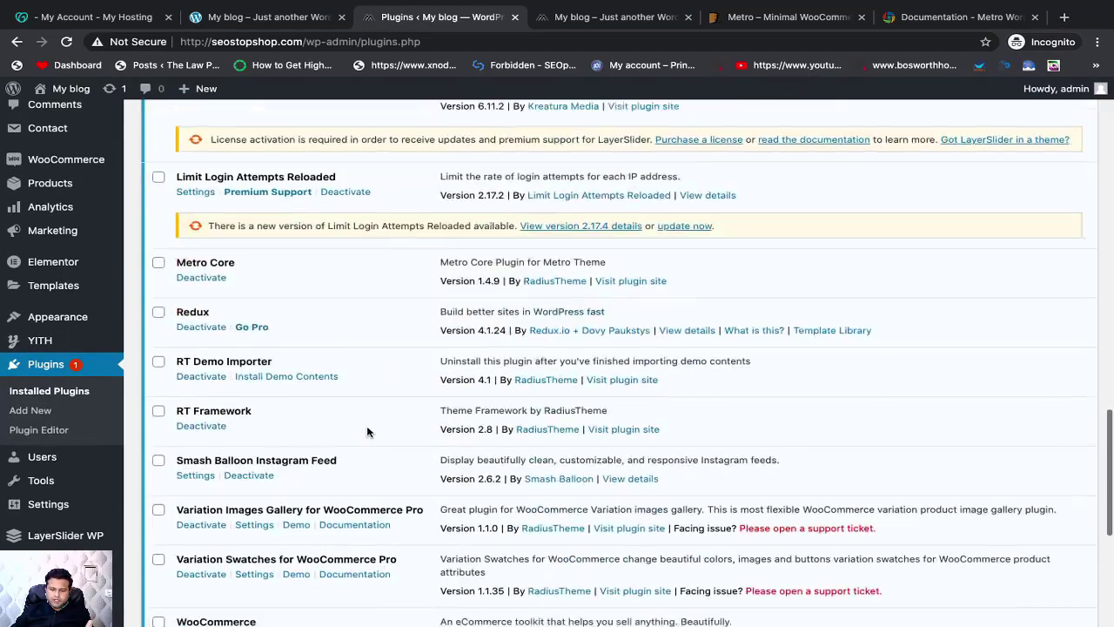
scroll(367, 432, "down", 1)
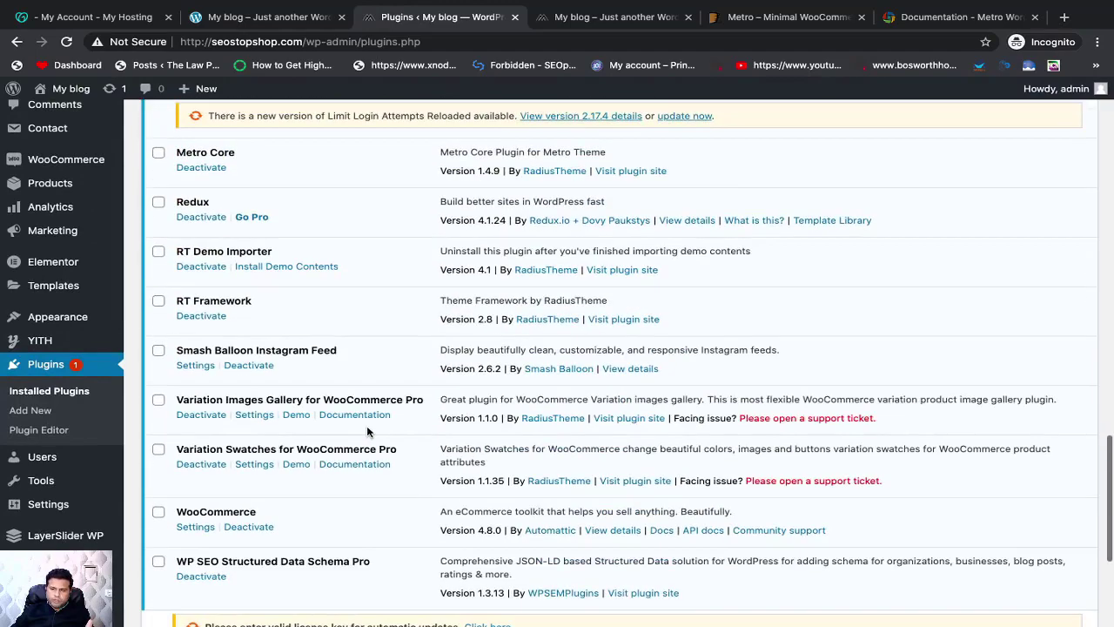
- Open the page for adding new plugins and look through the featured plugins
left_click(34, 414)
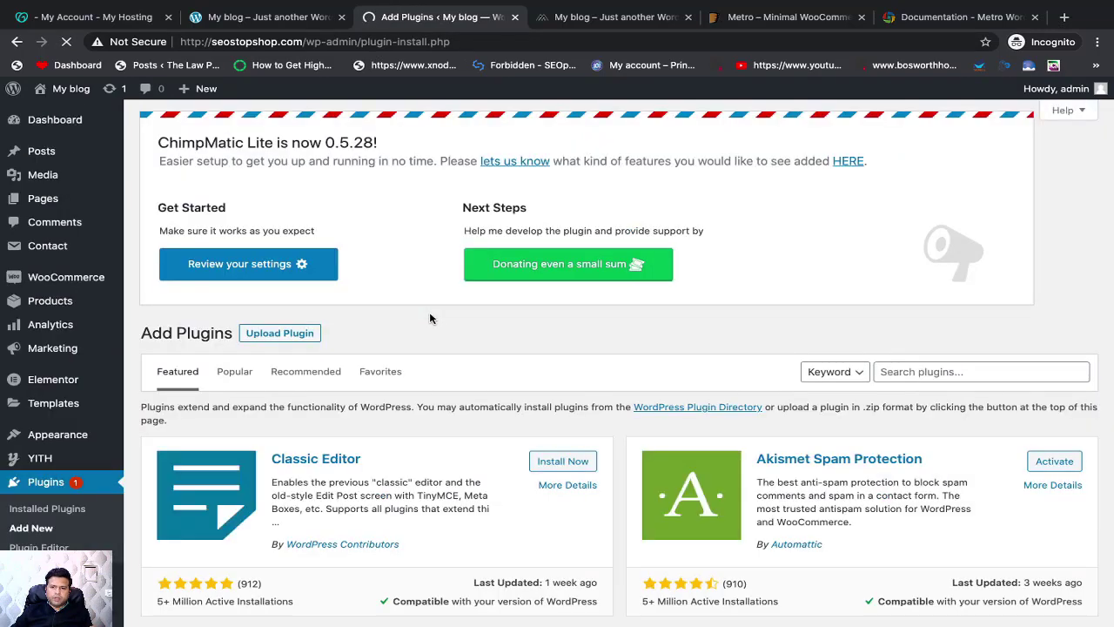
scroll(846, 261, "down", 2)
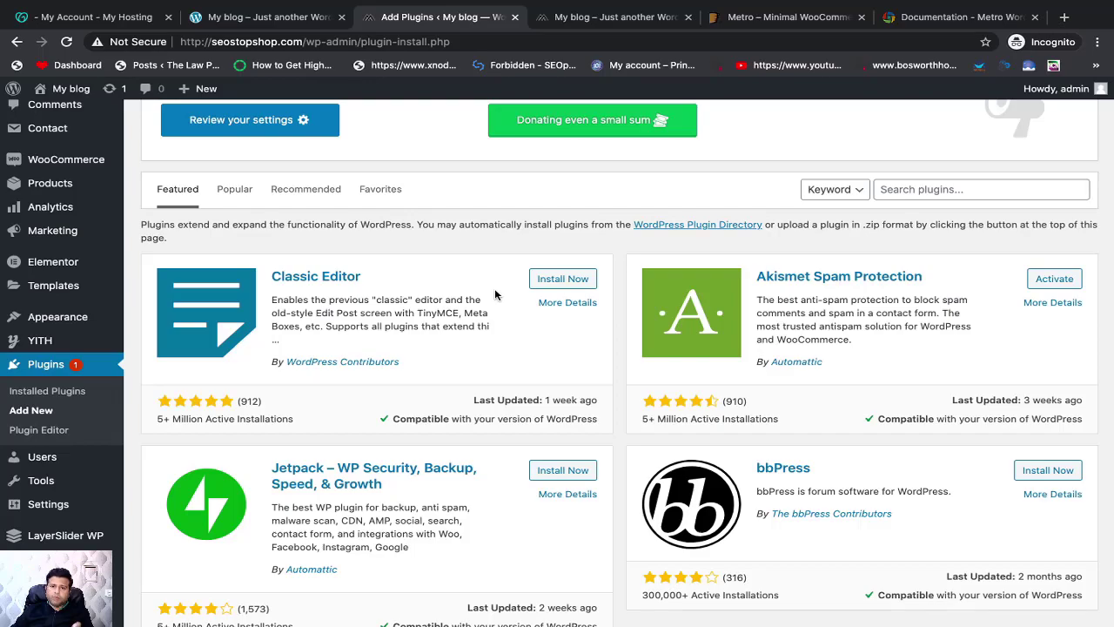
scroll(529, 392, "down", 1)
scroll(529, 393, "down", 6)
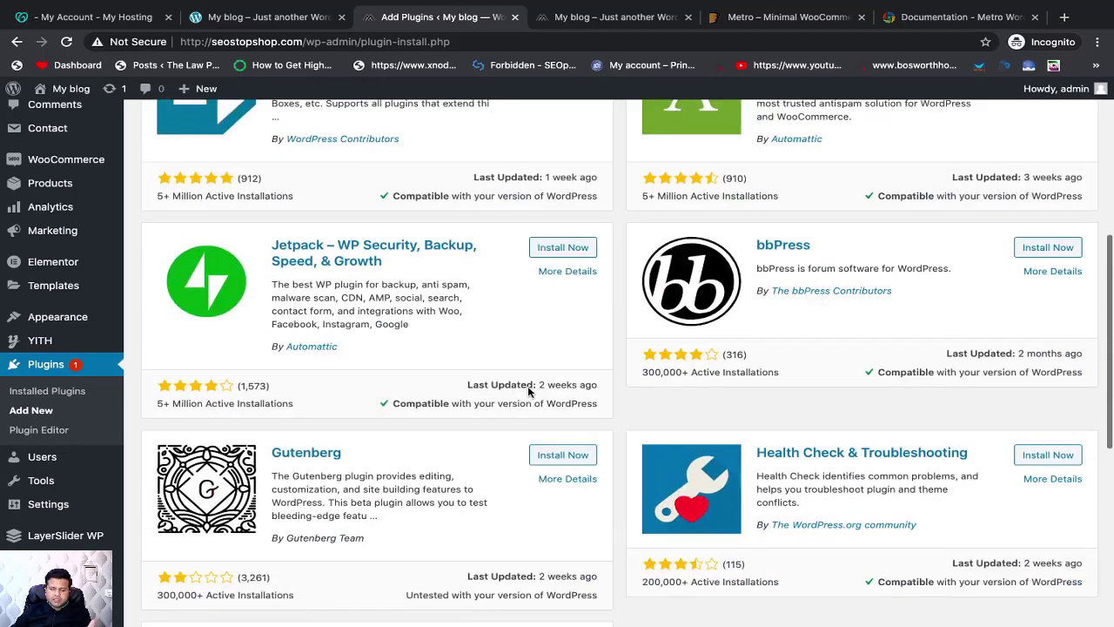
scroll(528, 392, "up", 15)
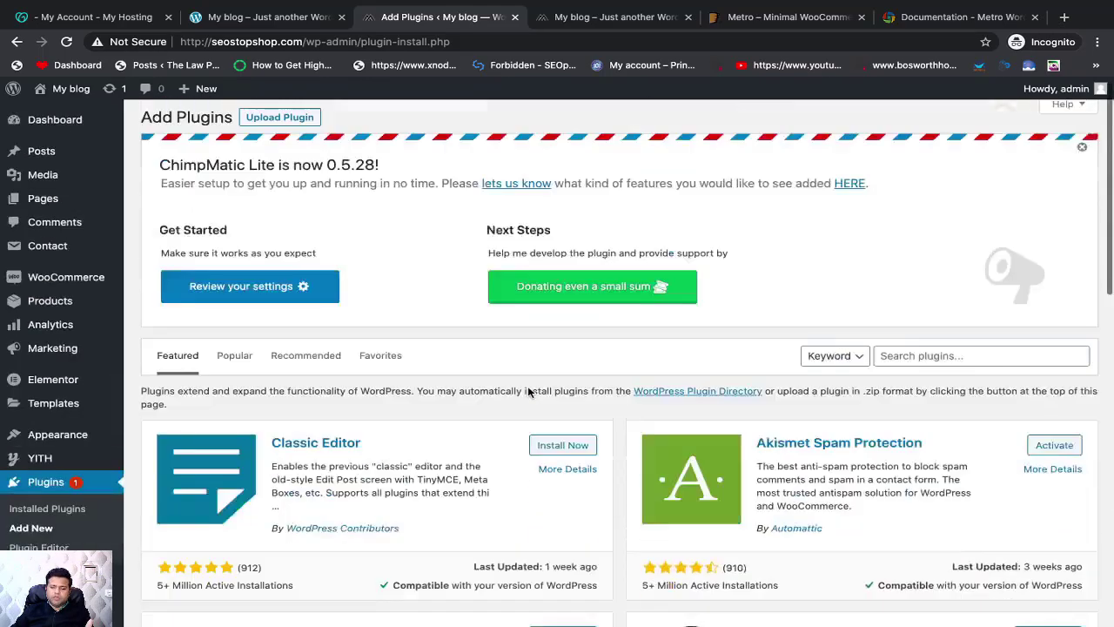
- Search the plugin directory for "Google Analytics" and look over the first matching plugins
left_click(912, 362)
left_click(897, 340)
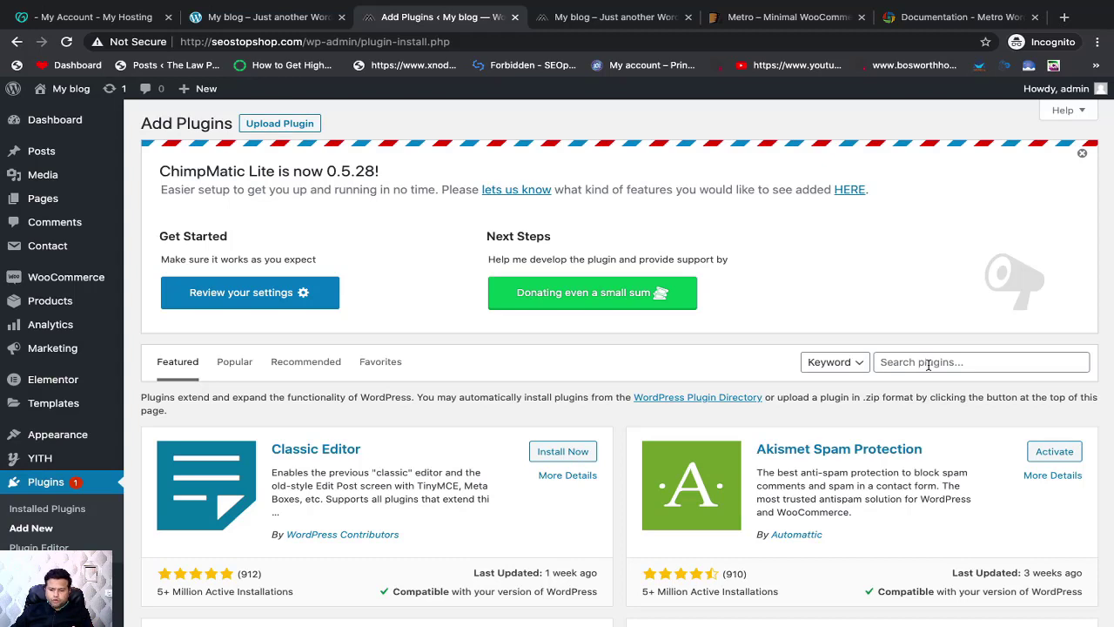
left_click(926, 365)
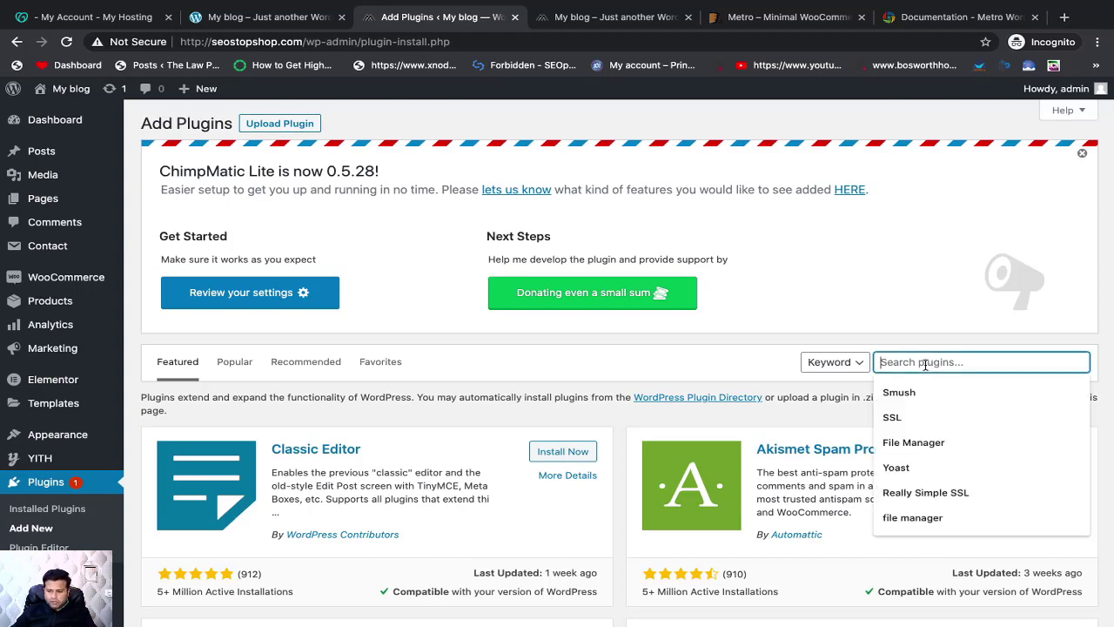
type("Google Ana")
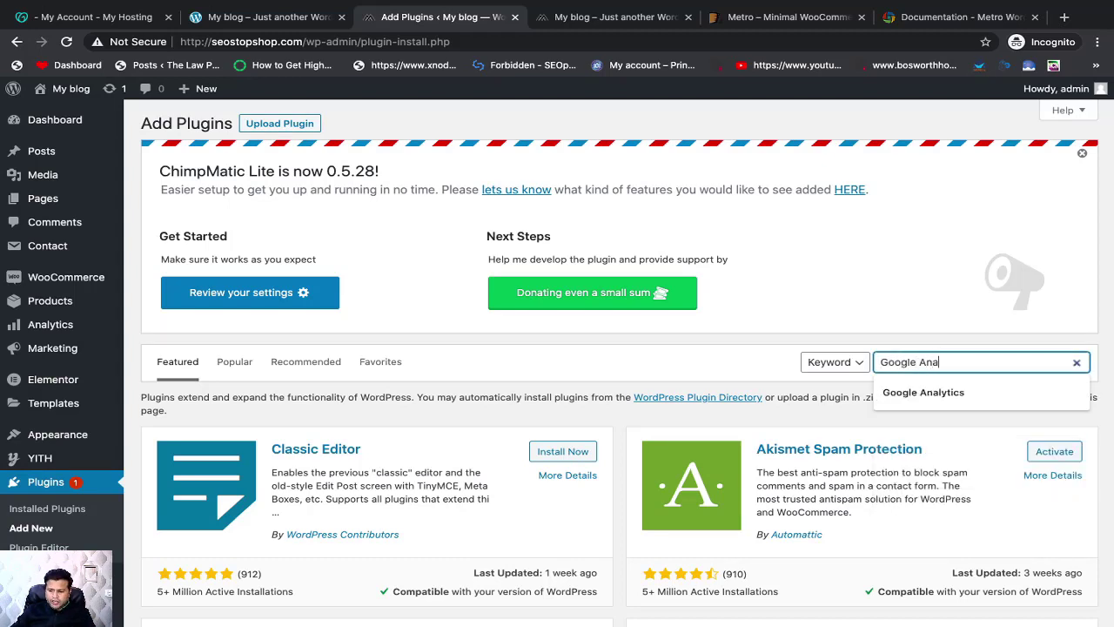
type("lytics")
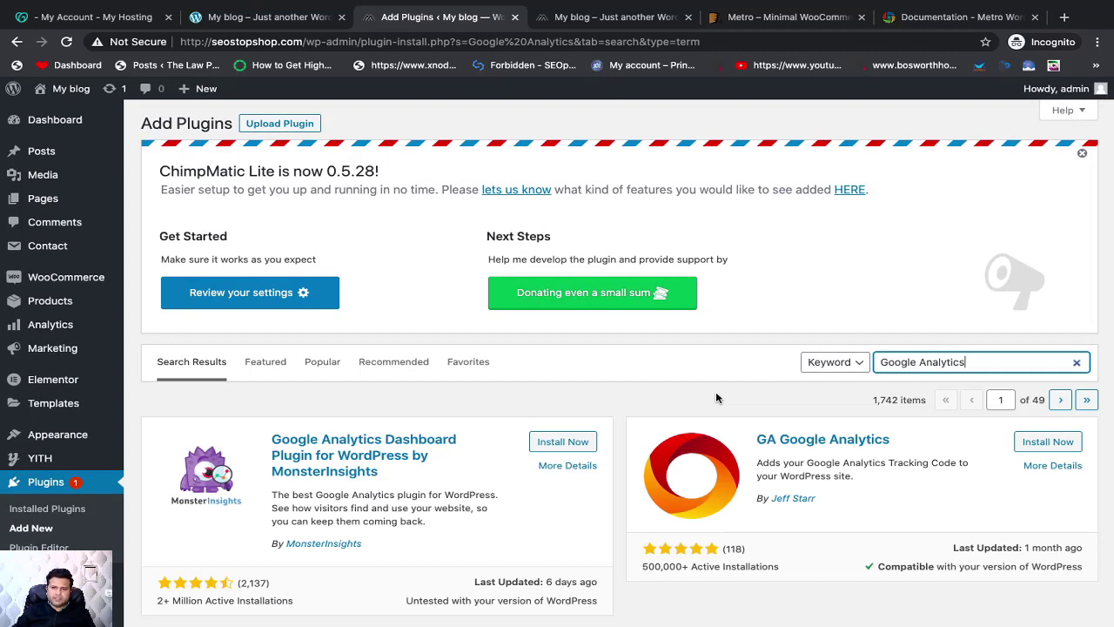
scroll(716, 398, "down", 2)
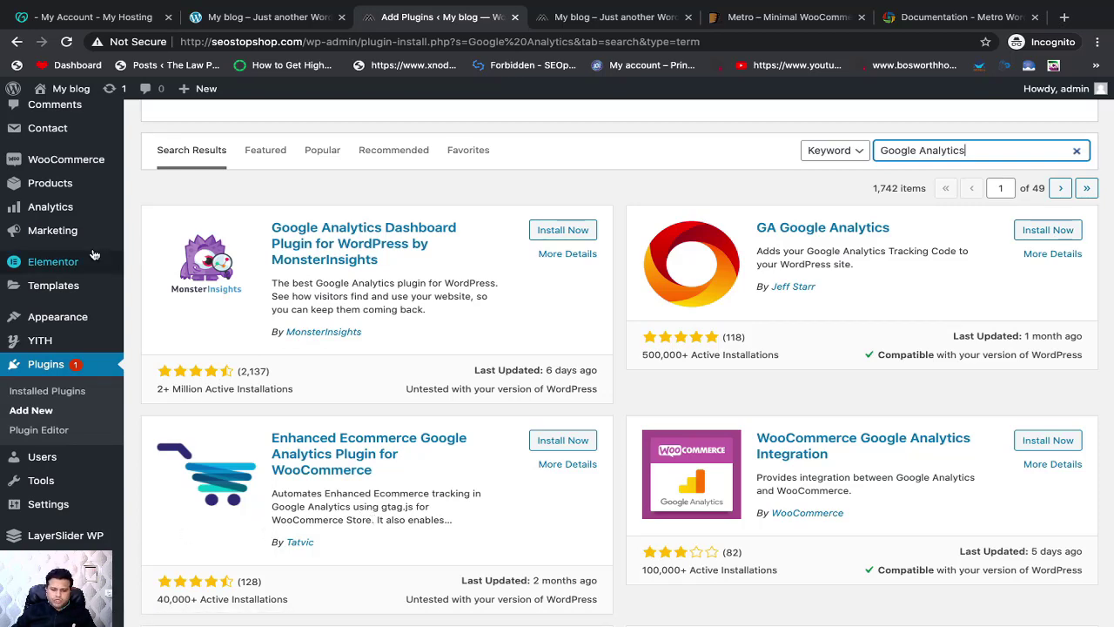
- Open the Instagram Feed plugin's settings and review its account, photo source and new-post check options
scroll(52, 448, "down", 1)
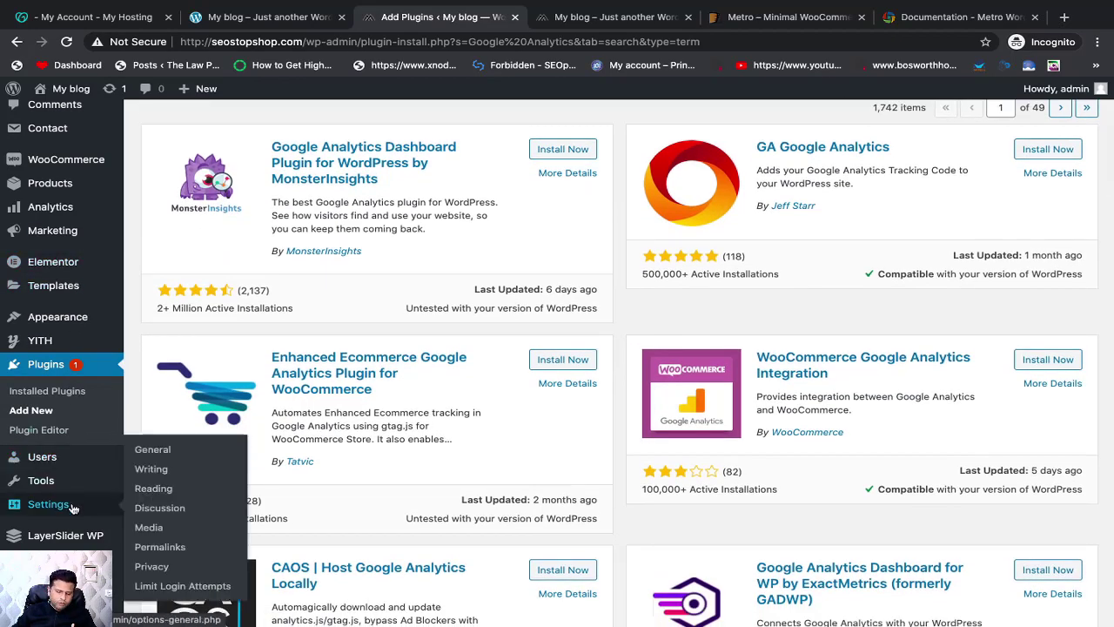
scroll(43, 522, "up", 2)
scroll(74, 531, "down", 3)
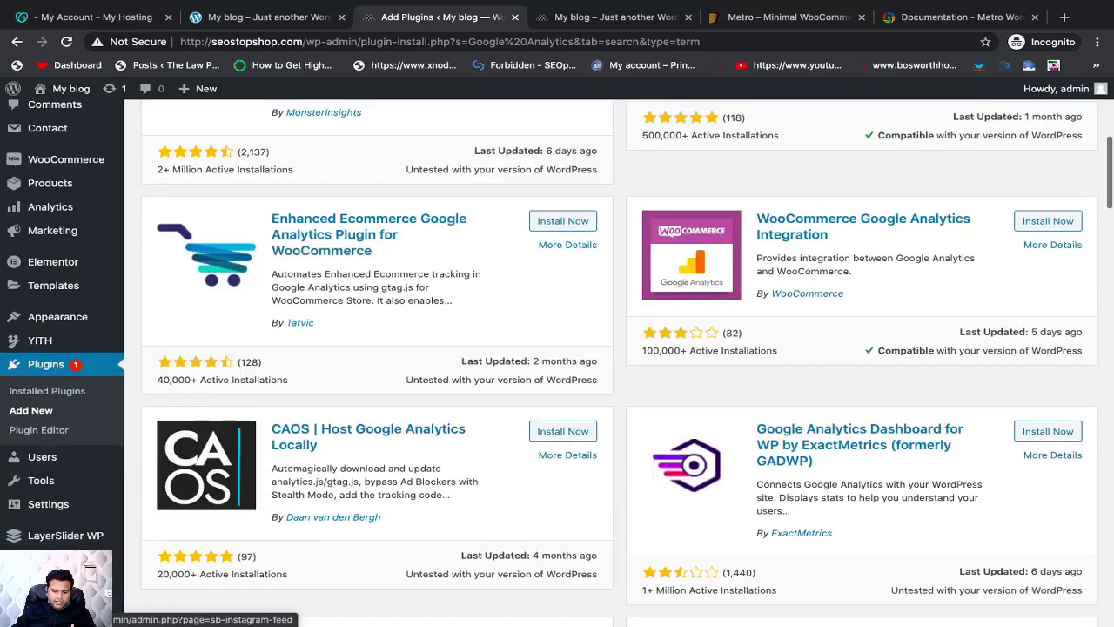
left_click(52, 567)
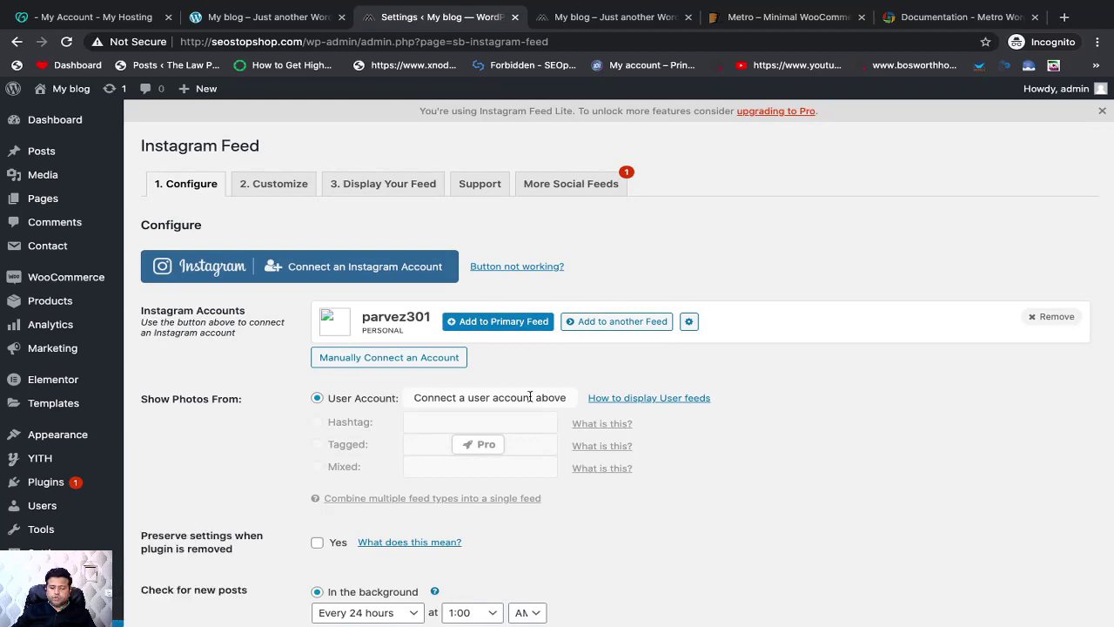
scroll(561, 372, "down", 2)
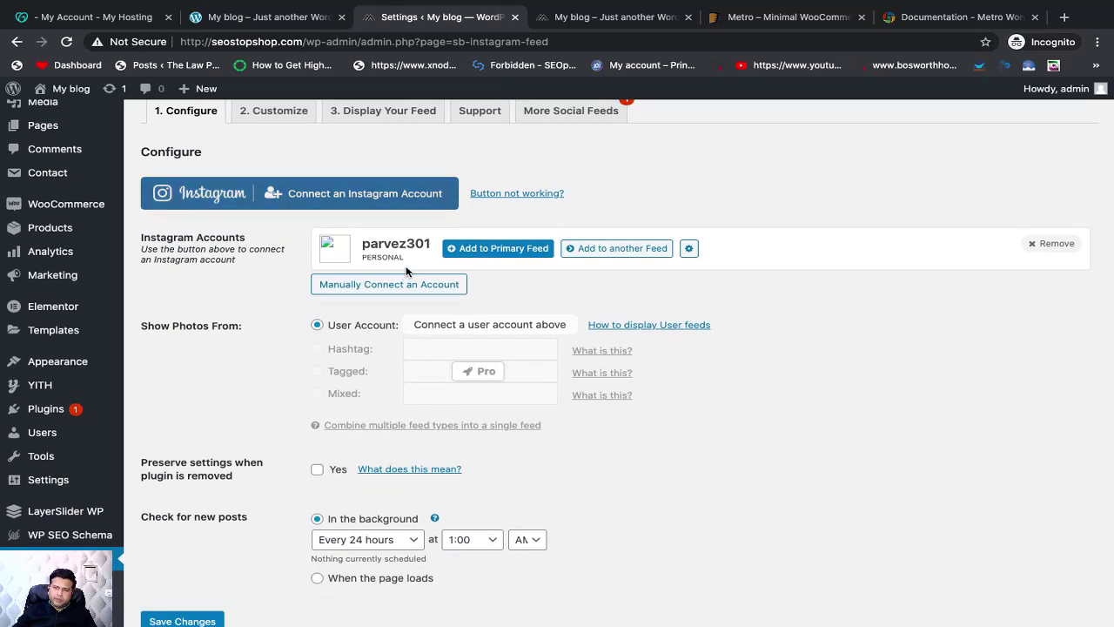
scroll(454, 302, "down", 4)
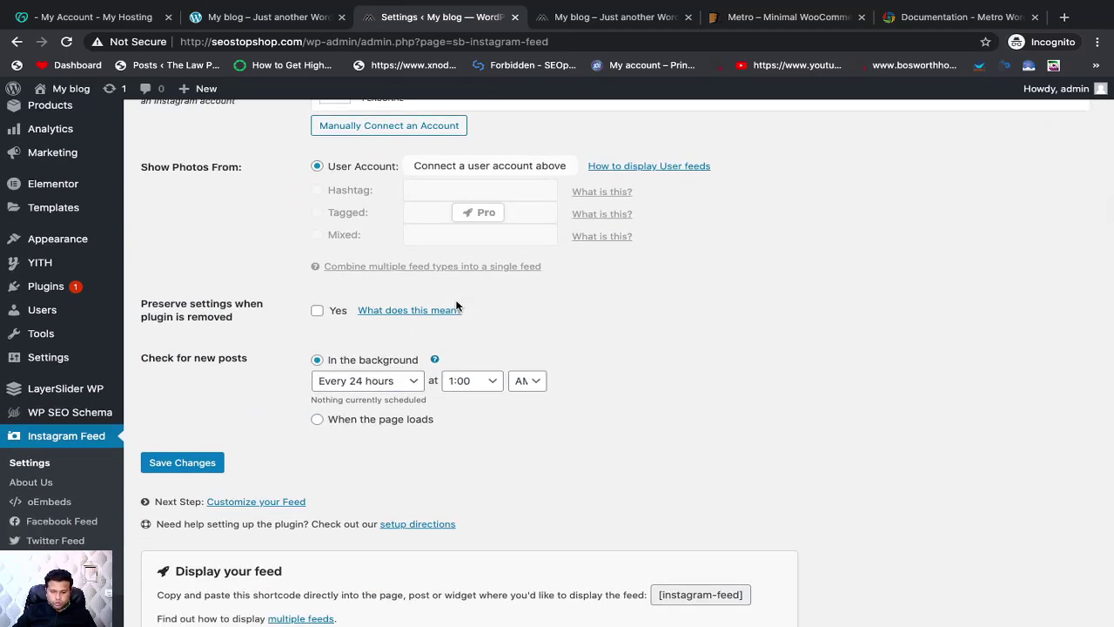
scroll(456, 307, "up", 2)
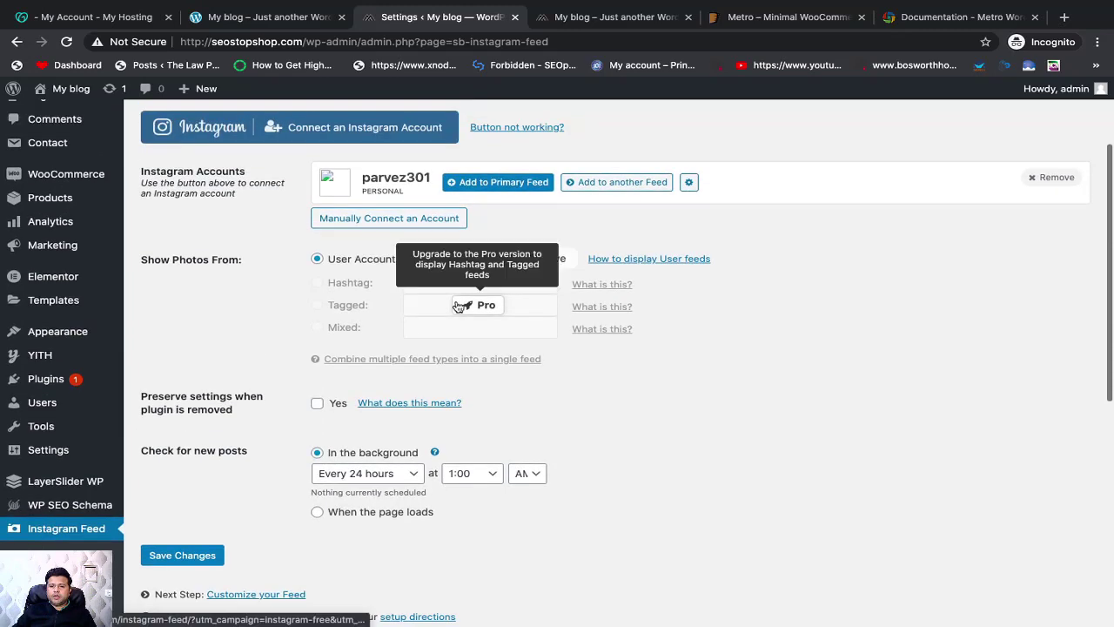
scroll(752, 365, "up", 1)
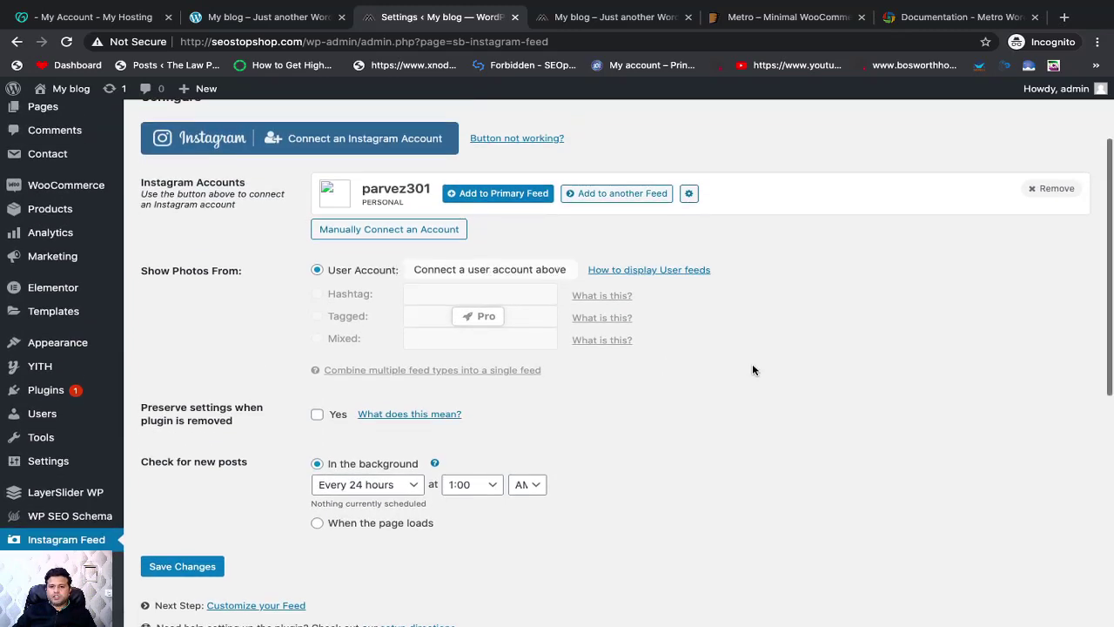
scroll(753, 369, "up", 1)
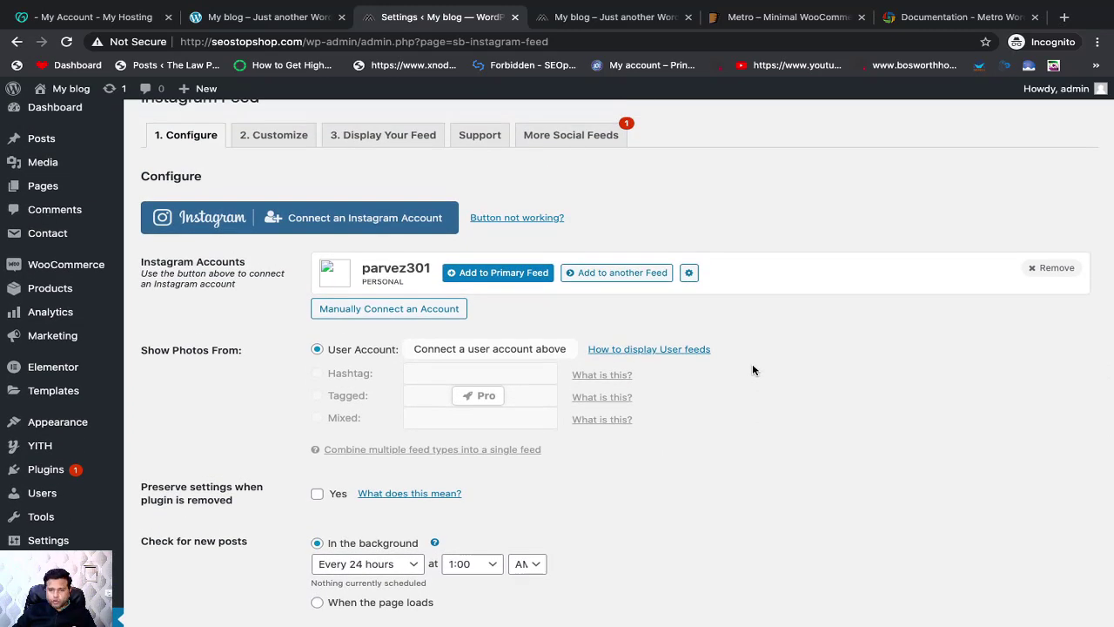